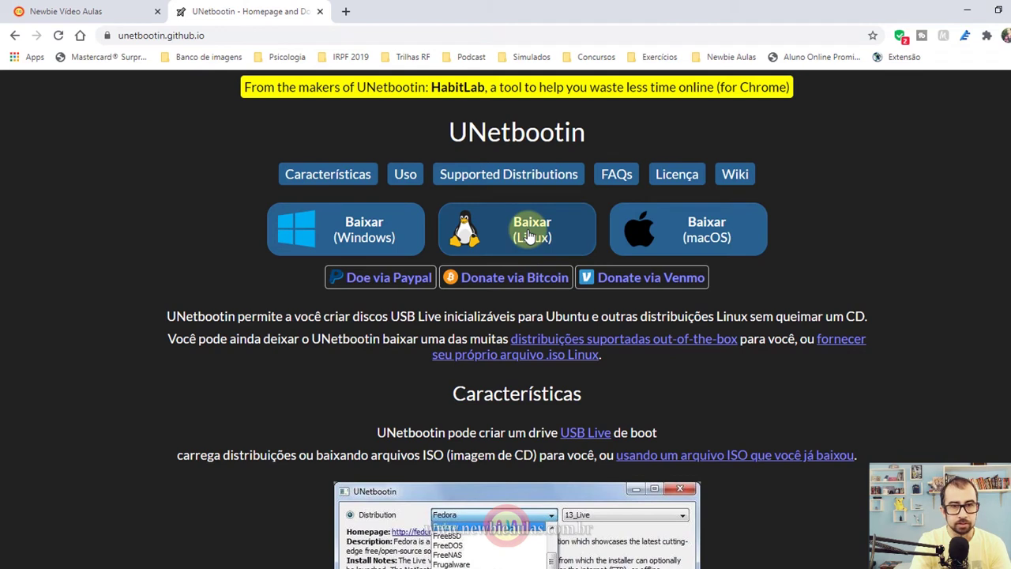
Step: Open the Linux download page and examine the commands for installing UNetbootin from the Ubuntu PPA
left_click(531, 238)
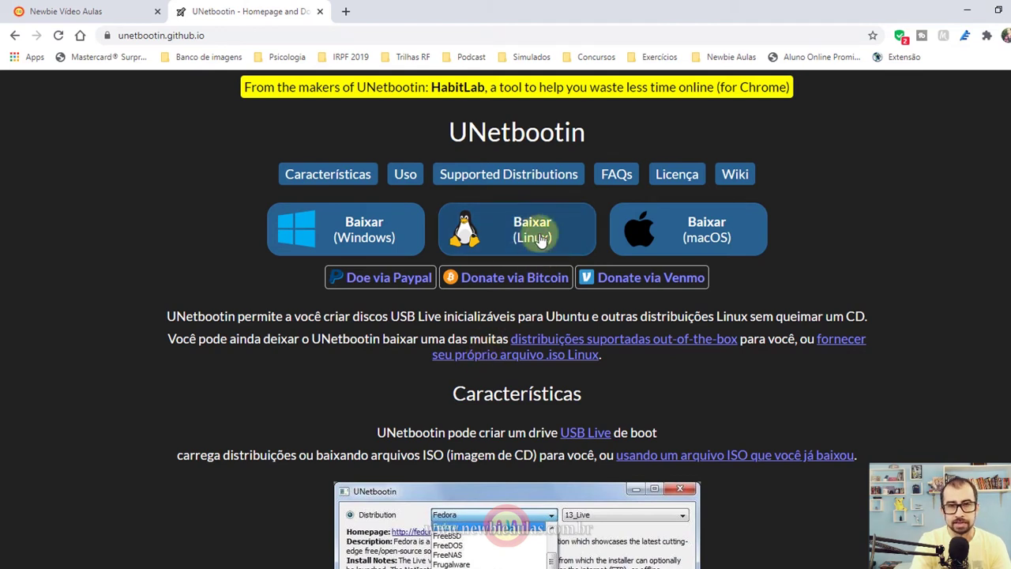
left_click(540, 240)
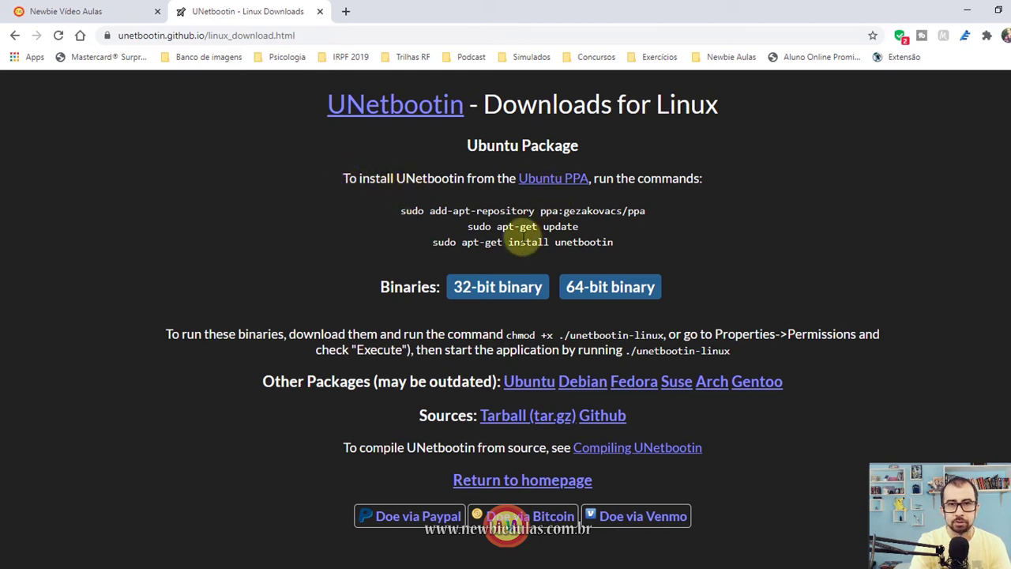
left_click_drag(402, 212, 650, 238)
left_click(644, 245)
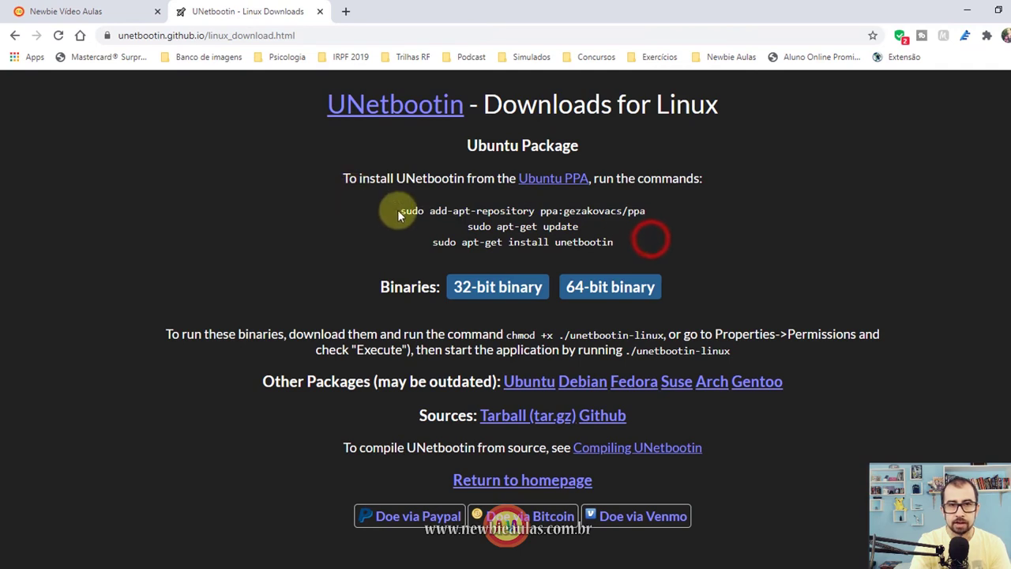
left_click_drag(402, 210, 727, 230)
left_click(596, 226)
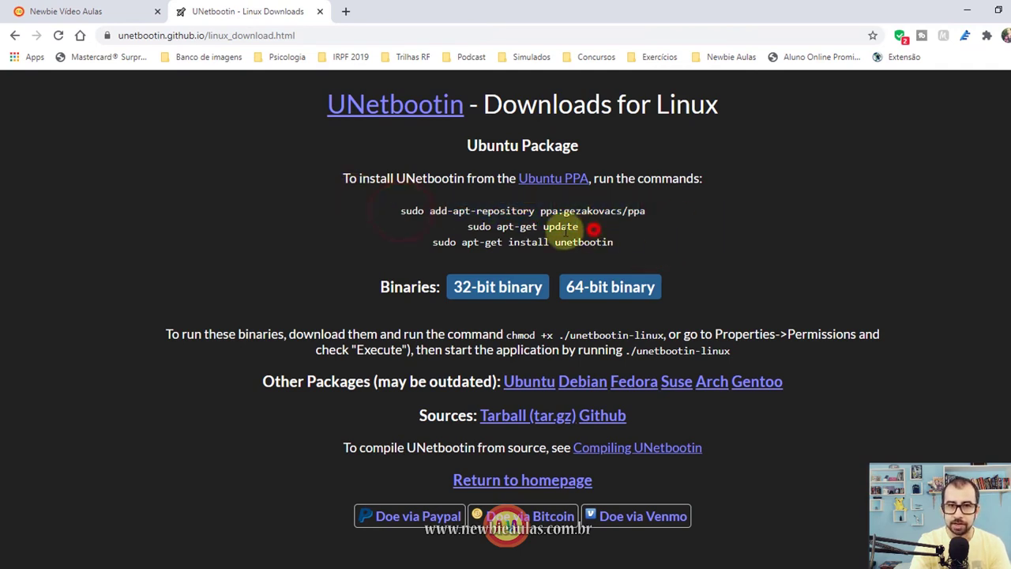
left_click_drag(402, 212, 599, 233)
left_click(464, 228)
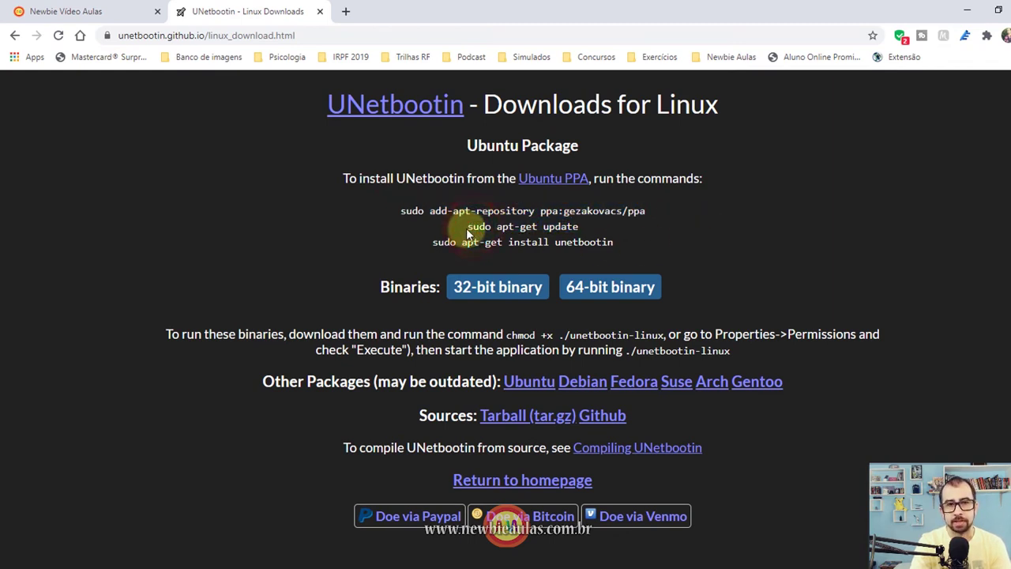
left_click_drag(466, 228, 624, 228)
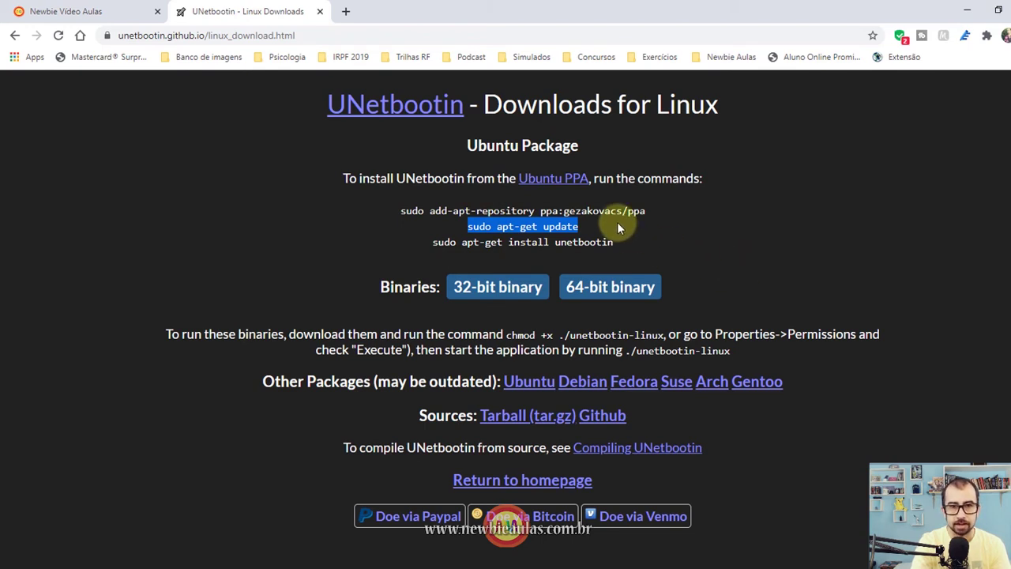
left_click(438, 210)
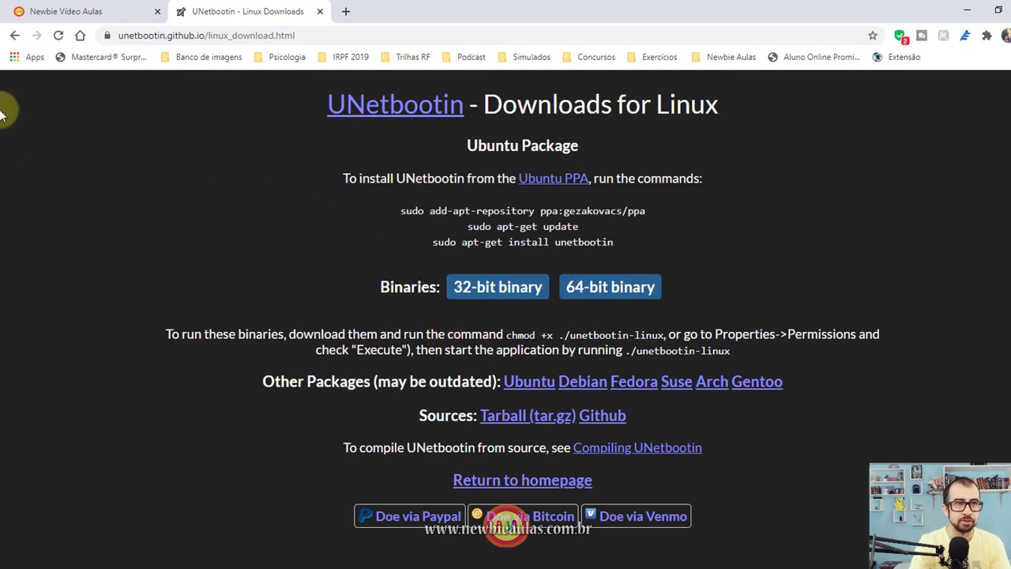
Step: Return to the UNetbootin homepage and download the Windows version, unetbootin-windows-681.exe, to the Área de Trabalho folder
left_click(14, 36)
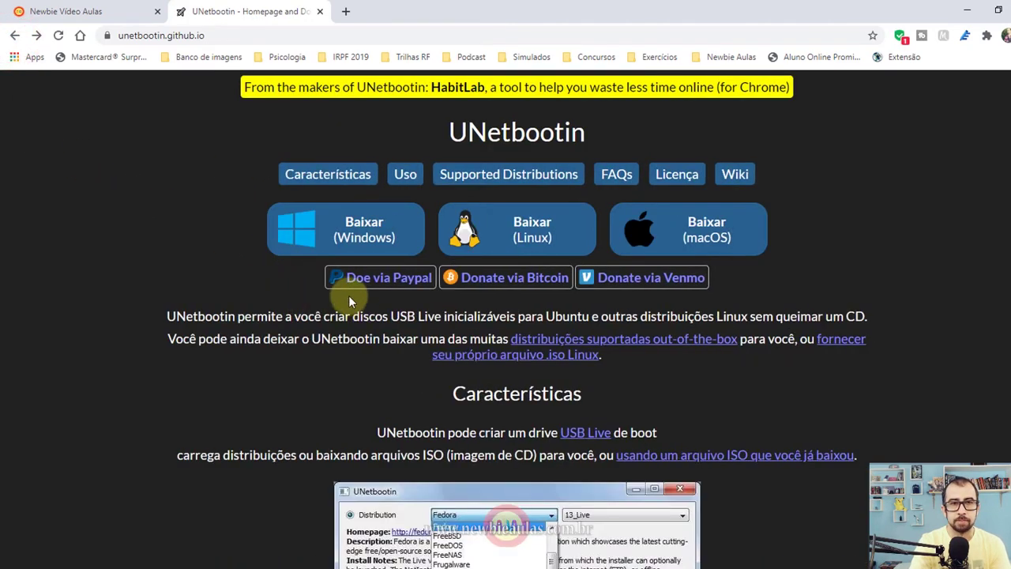
left_click(375, 245)
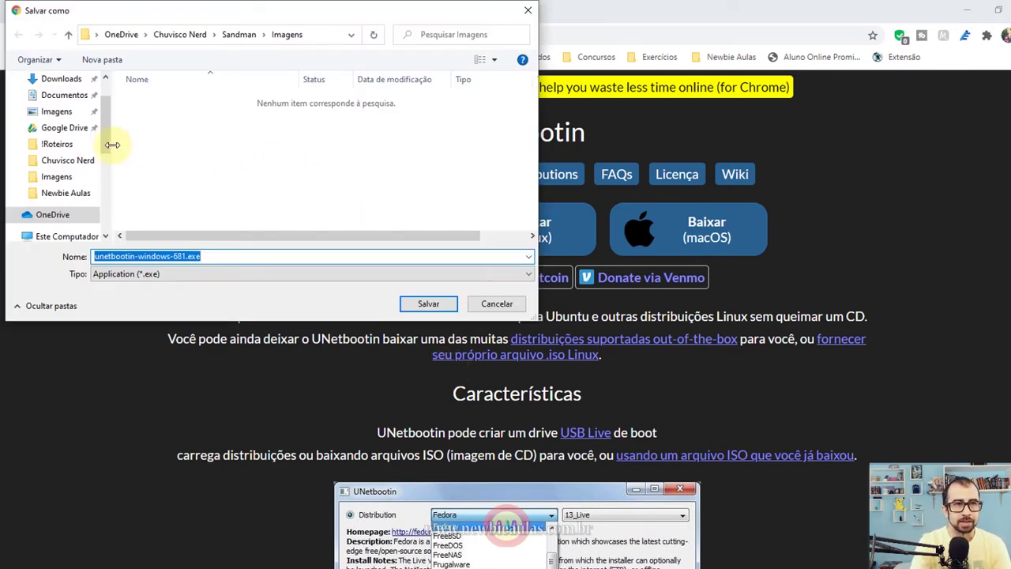
left_click_drag(105, 142, 105, 128)
left_click(69, 115)
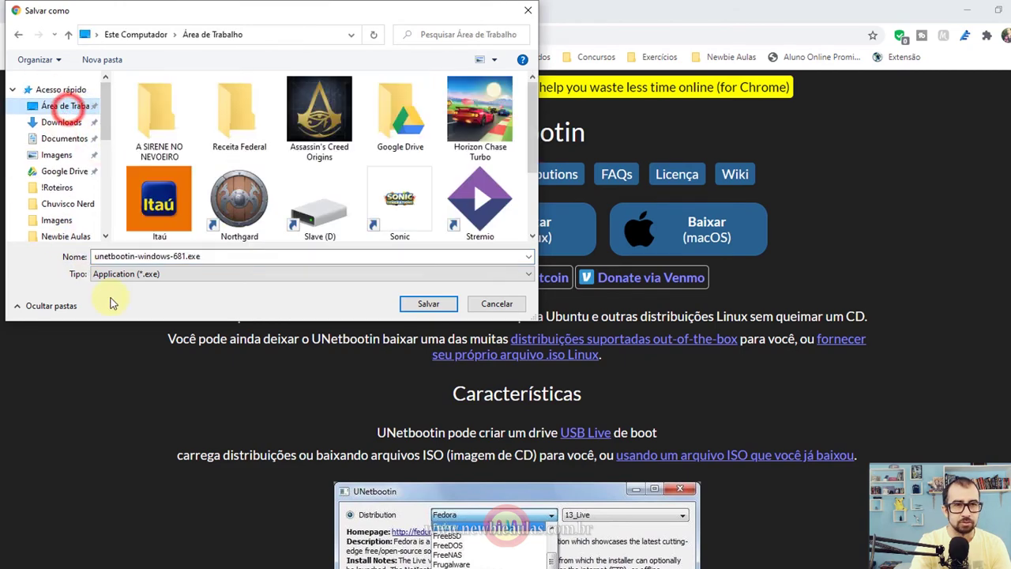
left_click(423, 307)
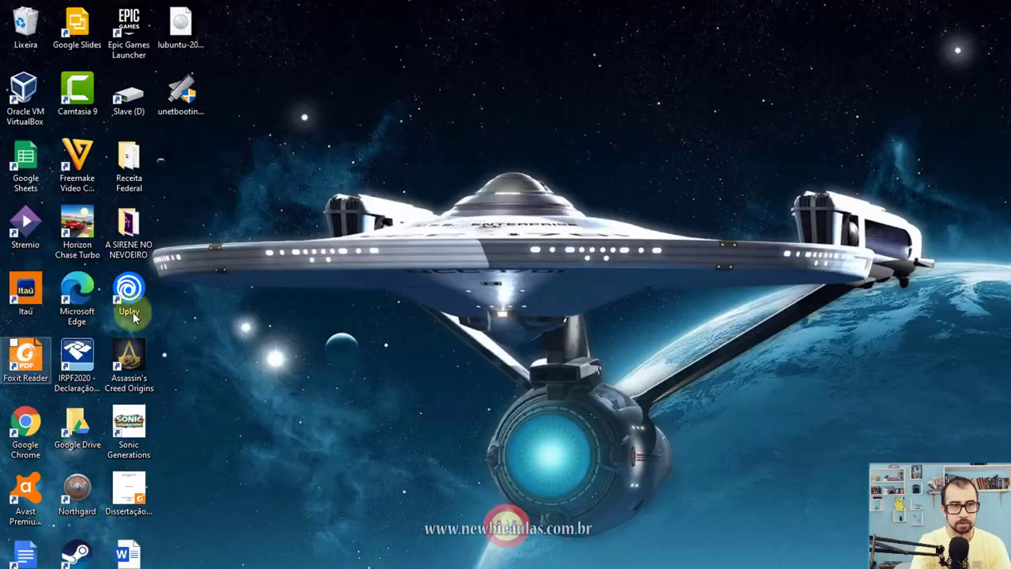
Step: Launch unetbootin-windows-681.exe from the desktop and move its window clear of the desktop icons
left_click(181, 94)
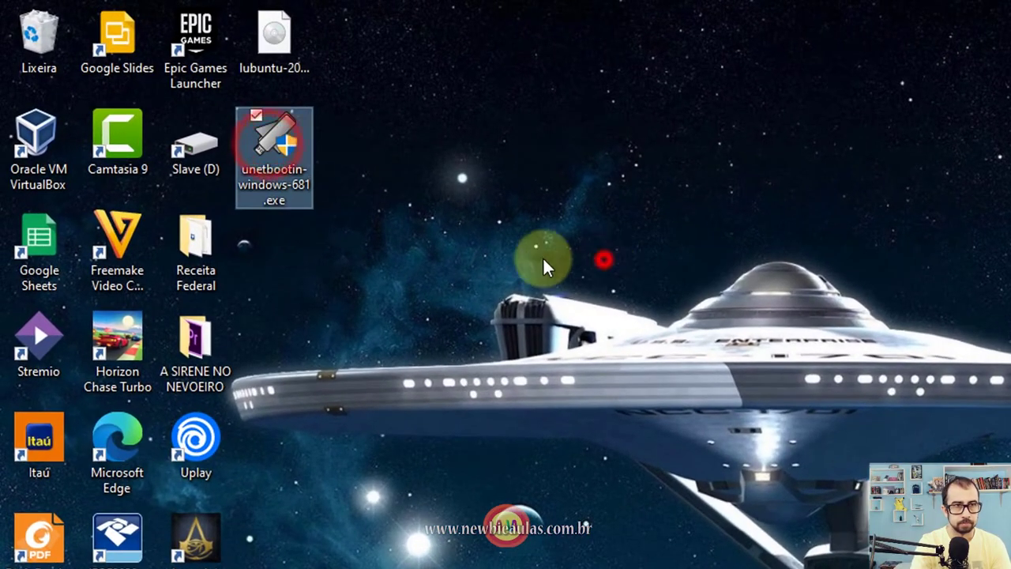
left_click(288, 79)
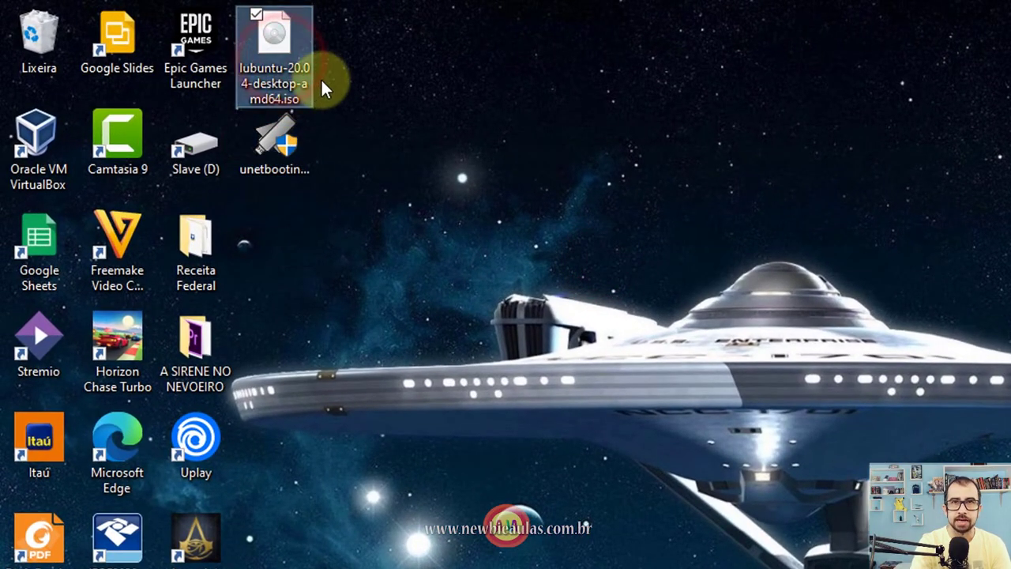
left_click(467, 309)
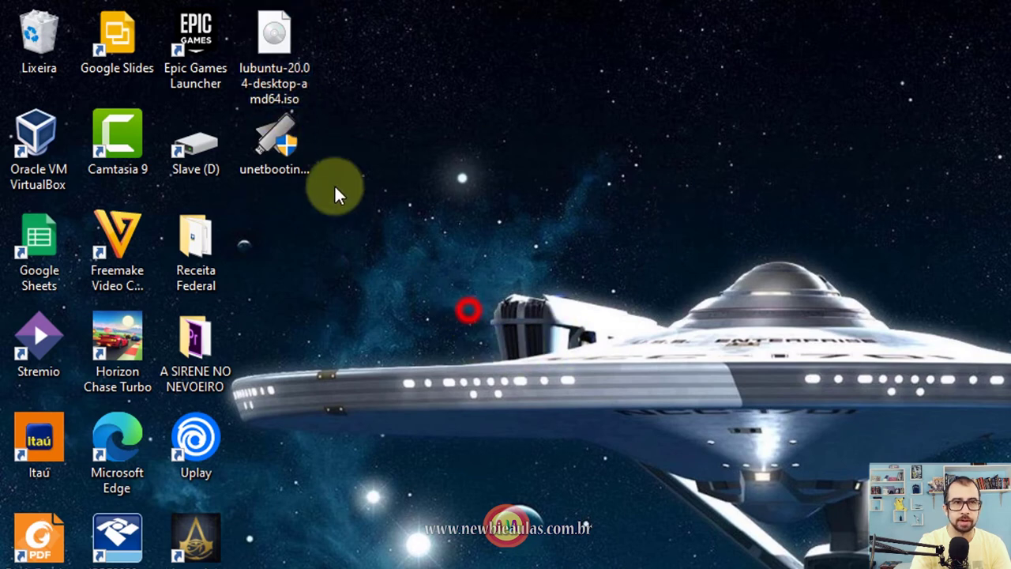
left_click(251, 147)
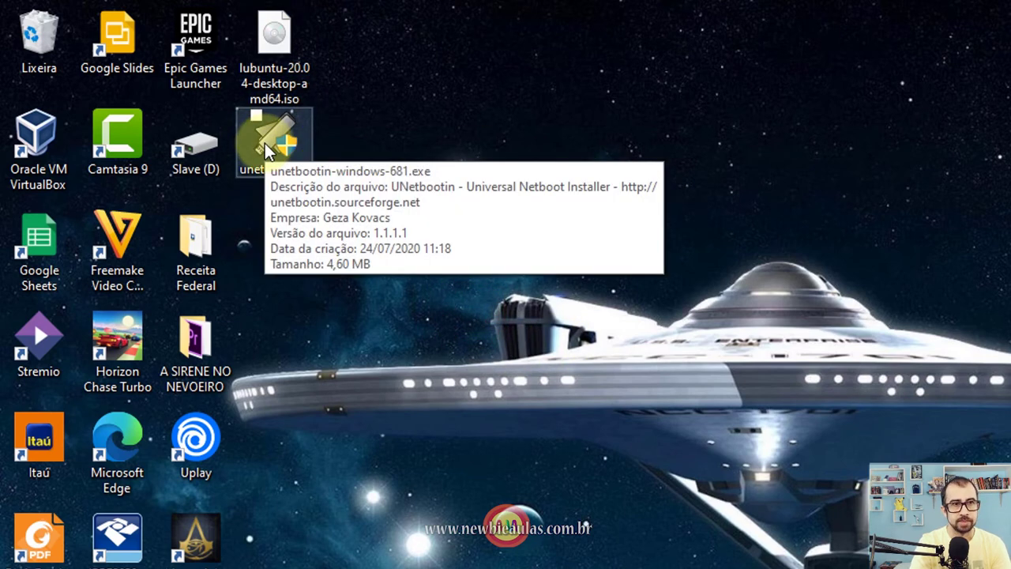
double_click(269, 150)
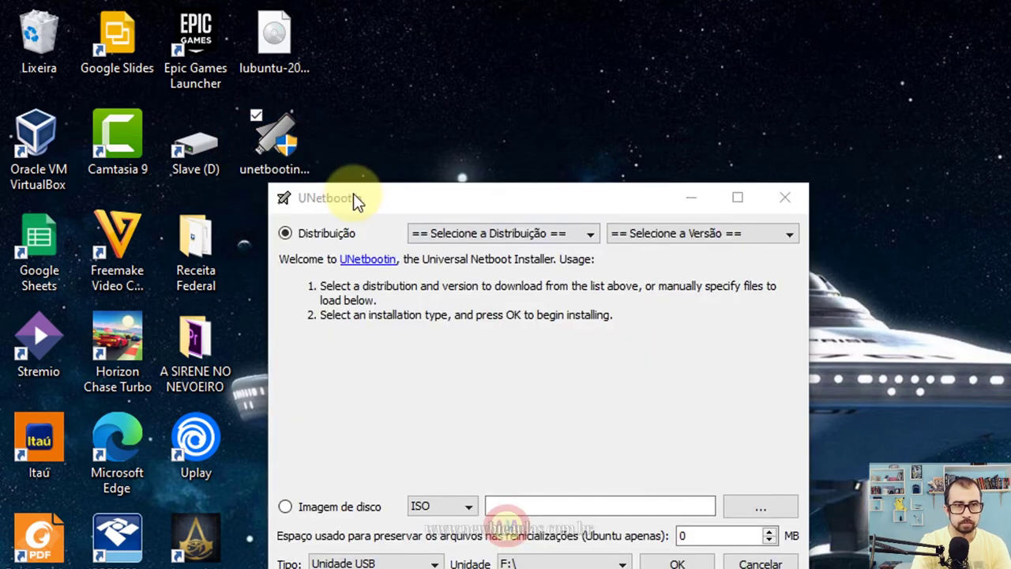
left_click_drag(355, 200, 437, 205)
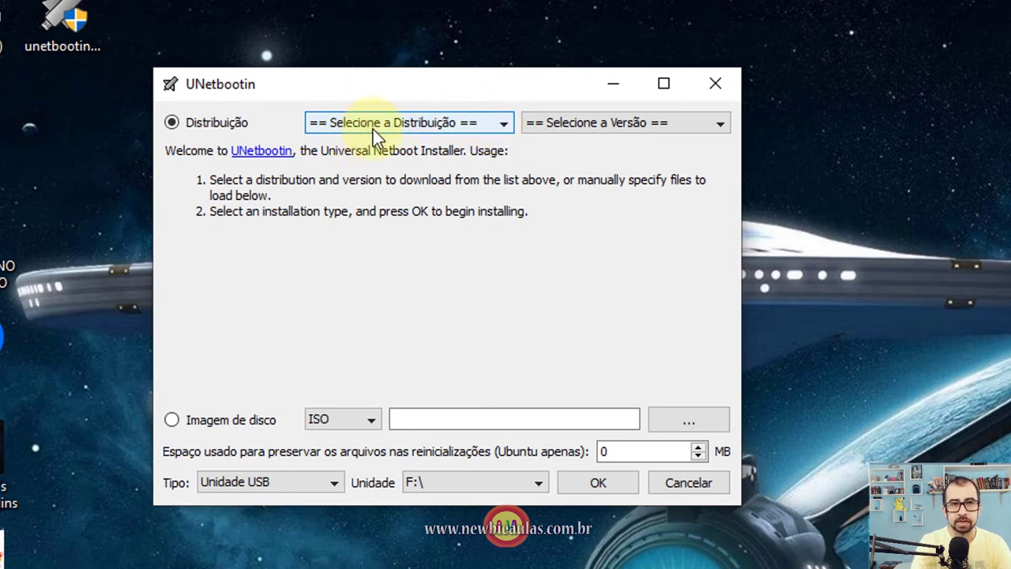
Step: Choose Lubuntu as the Linux distribution to install
left_click(428, 132)
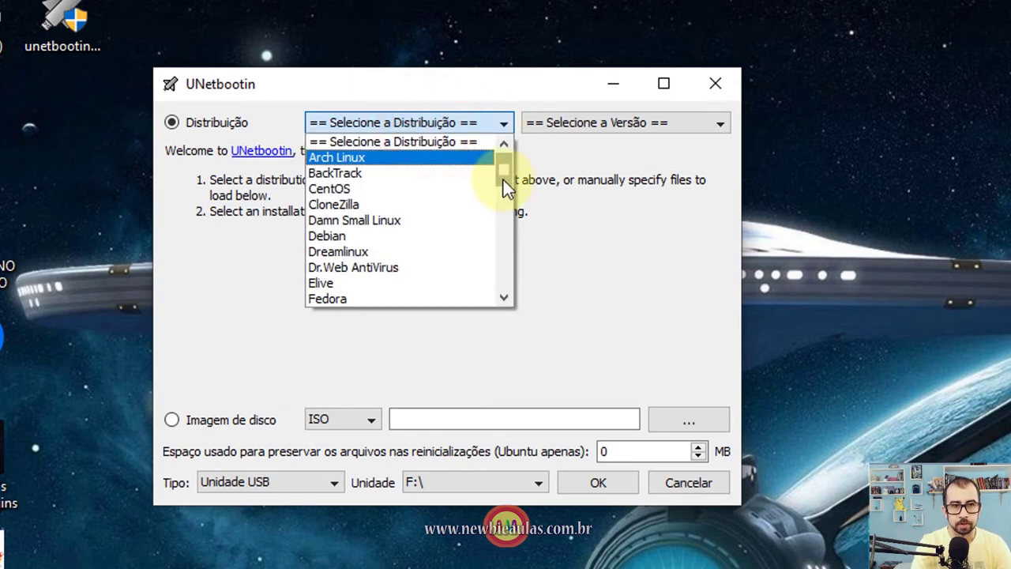
left_click_drag(503, 177, 518, 163)
scroll(510, 181, "up", 1)
scroll(509, 196, "down", 2)
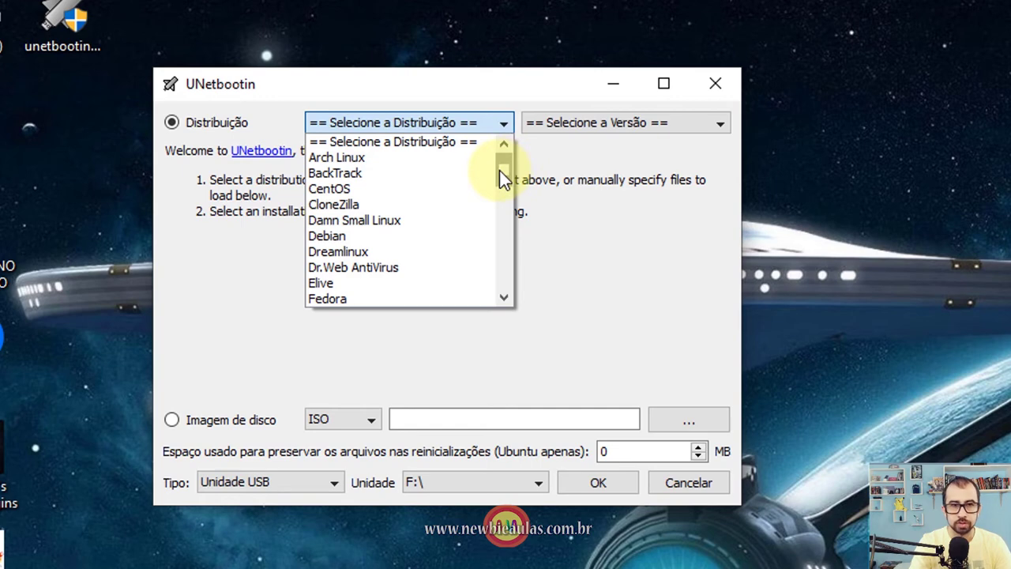
left_click_drag(503, 178, 504, 225)
left_click(327, 222)
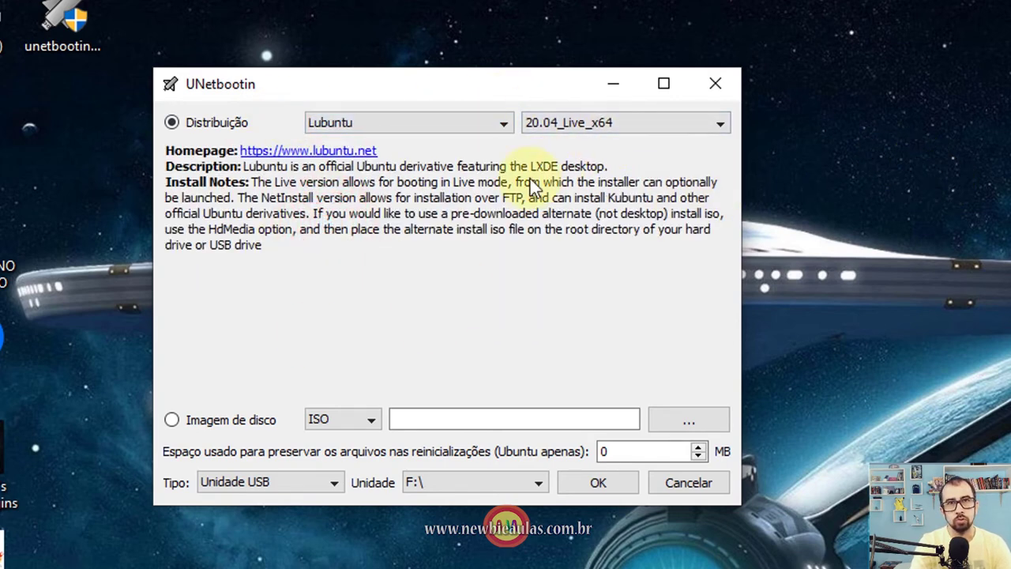
Step: Review the list of Lubuntu versions while keeping 20.04_Live_x64 selected
left_click(656, 123)
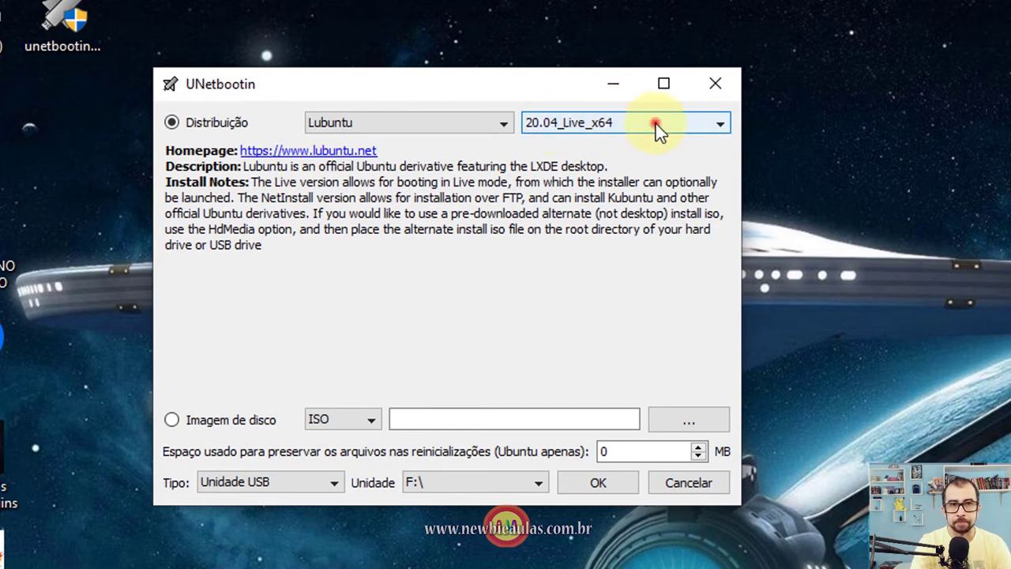
left_click_drag(725, 225, 720, 238)
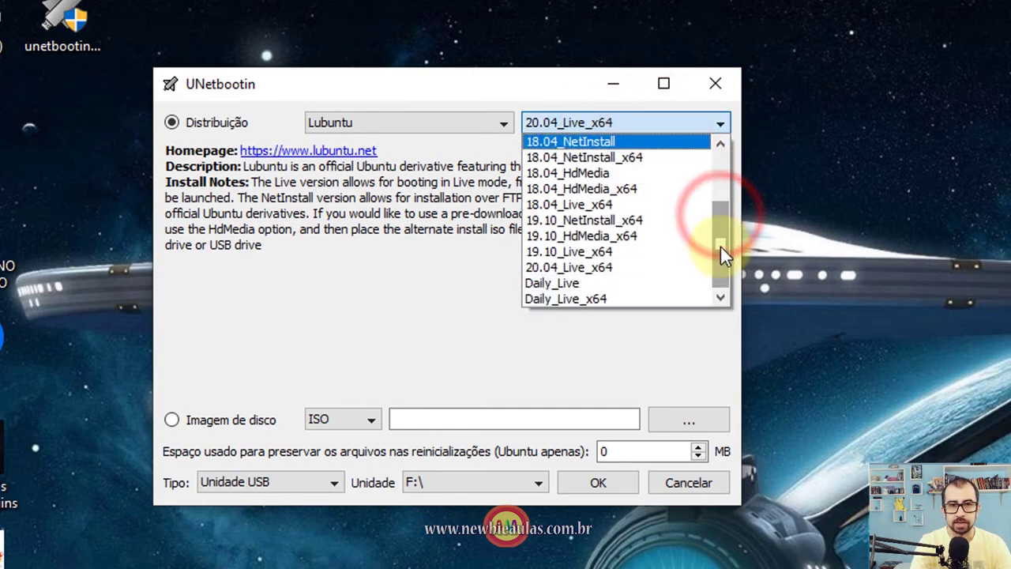
left_click(501, 94)
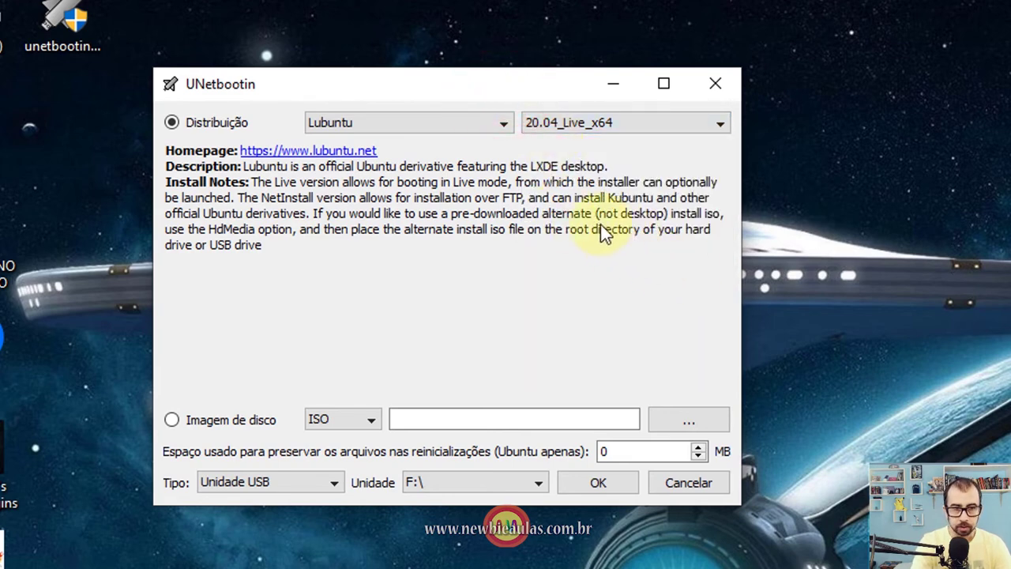
Step: Keep Unidade USB as the installation type and set the target drive to J:\
mouse_move(294, 463)
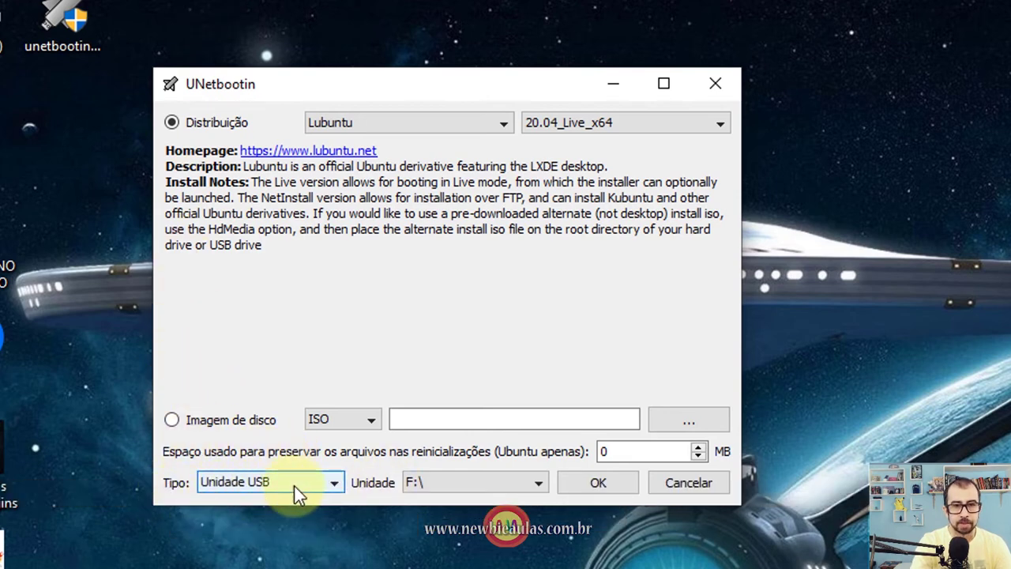
left_click(296, 486)
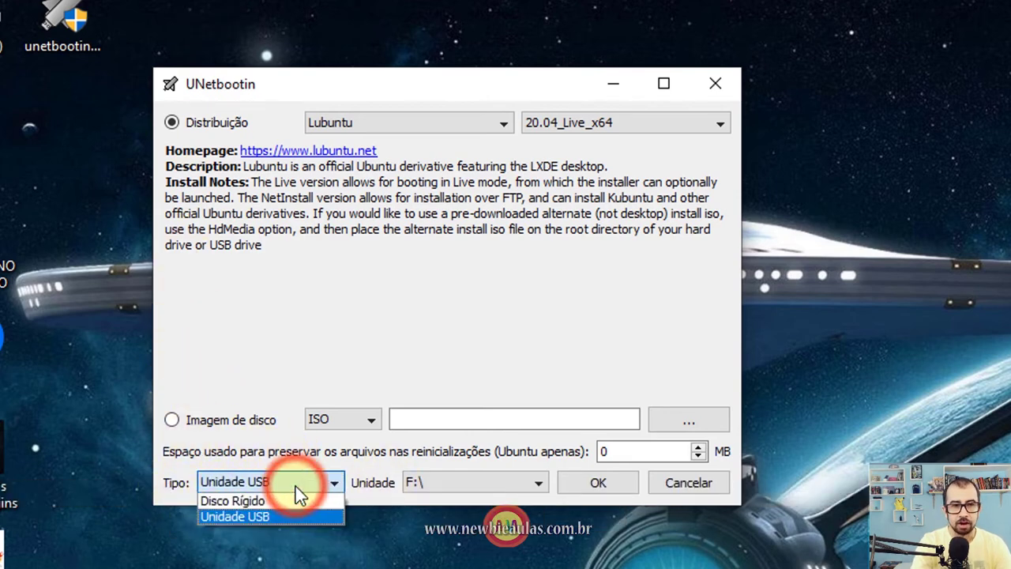
left_click(295, 486)
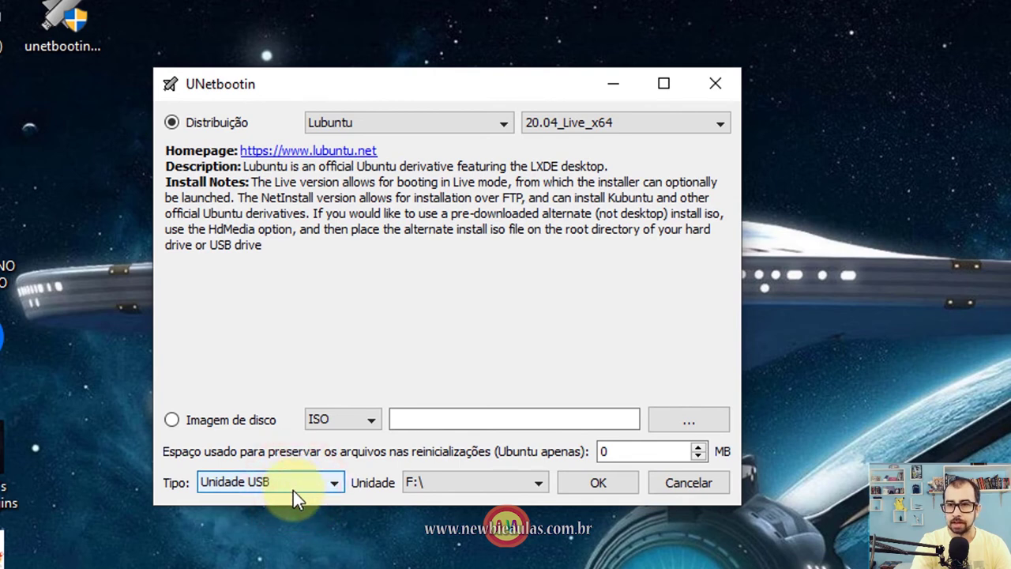
left_click(481, 485)
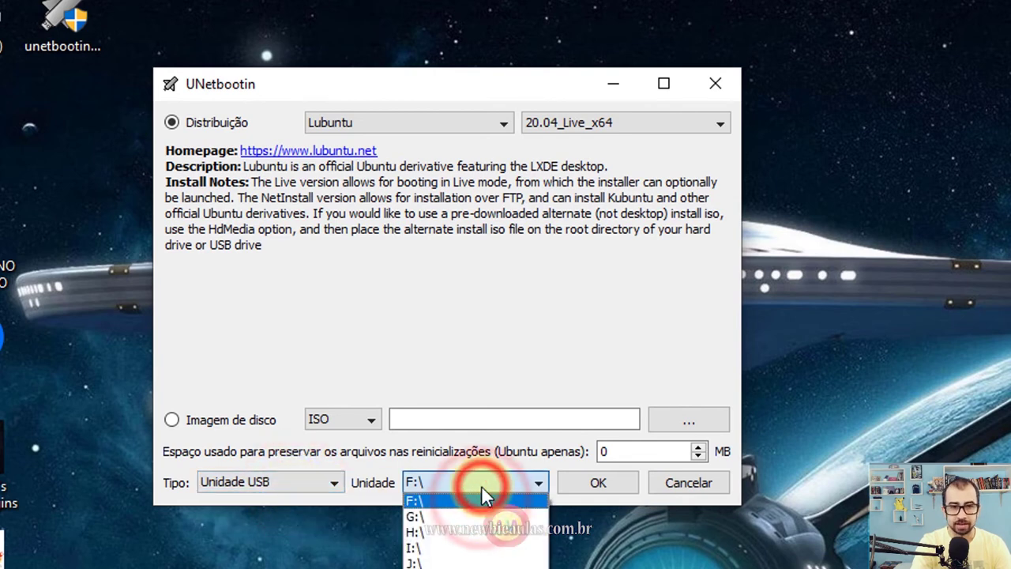
left_click(421, 561)
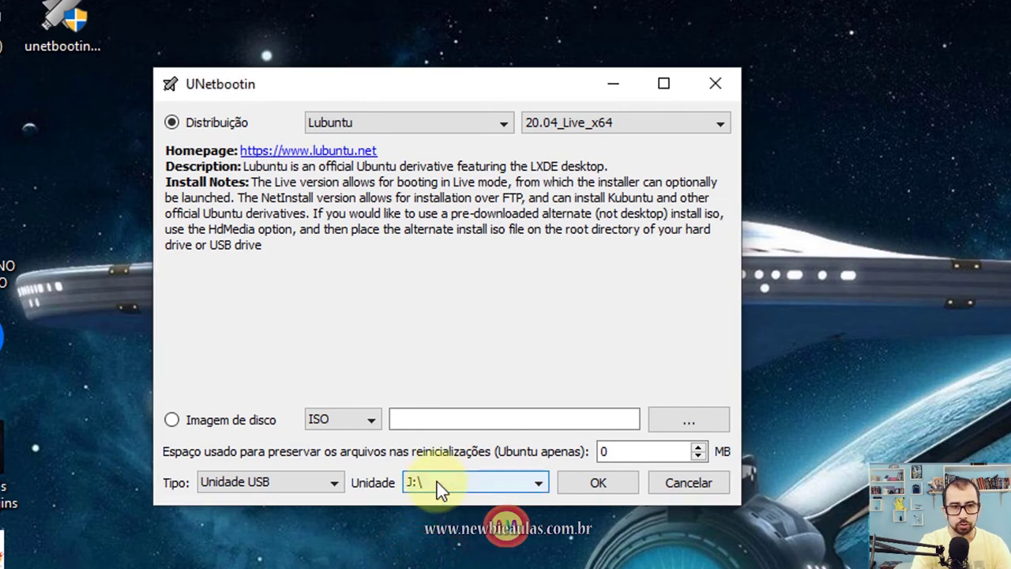
left_click(608, 484)
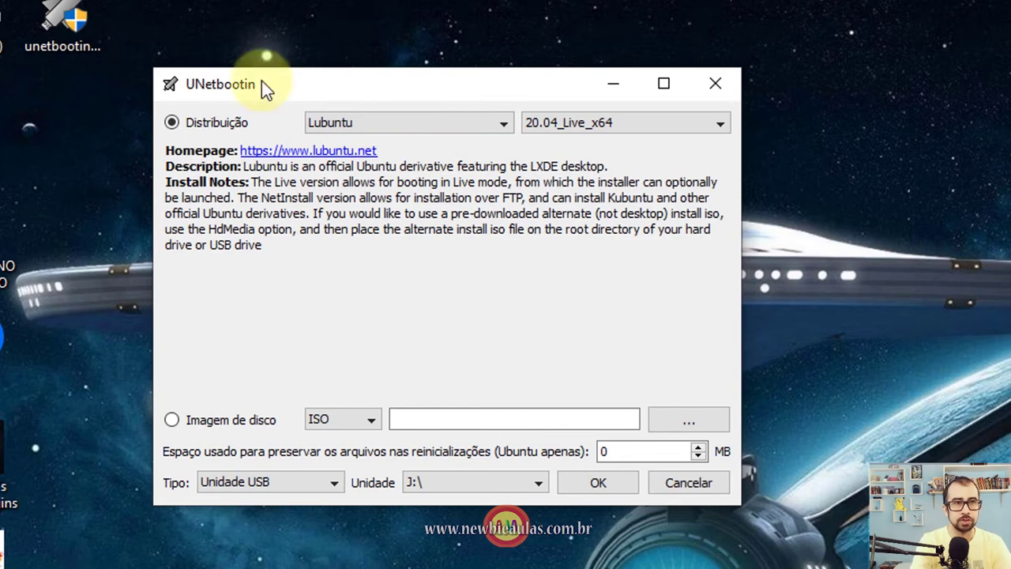
Step: Switch the installation source to a disk image, keeping ISO as the image type
left_click(173, 423)
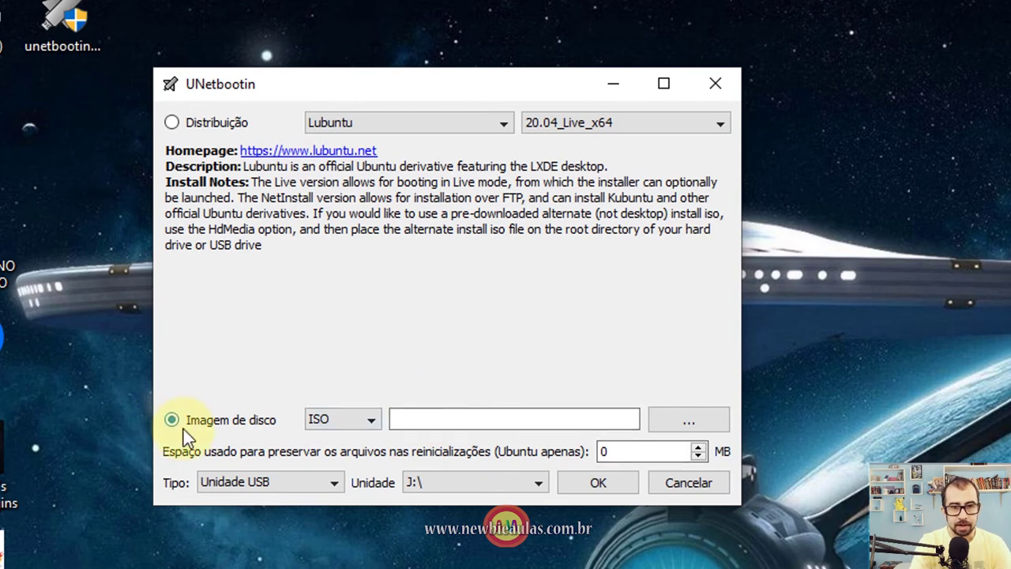
left_click(367, 425)
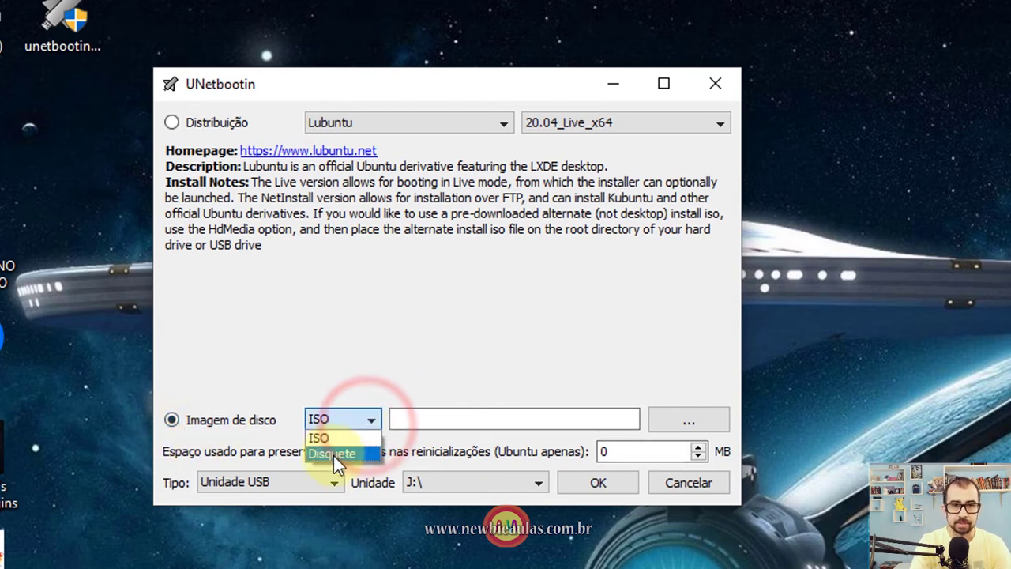
left_click(349, 420)
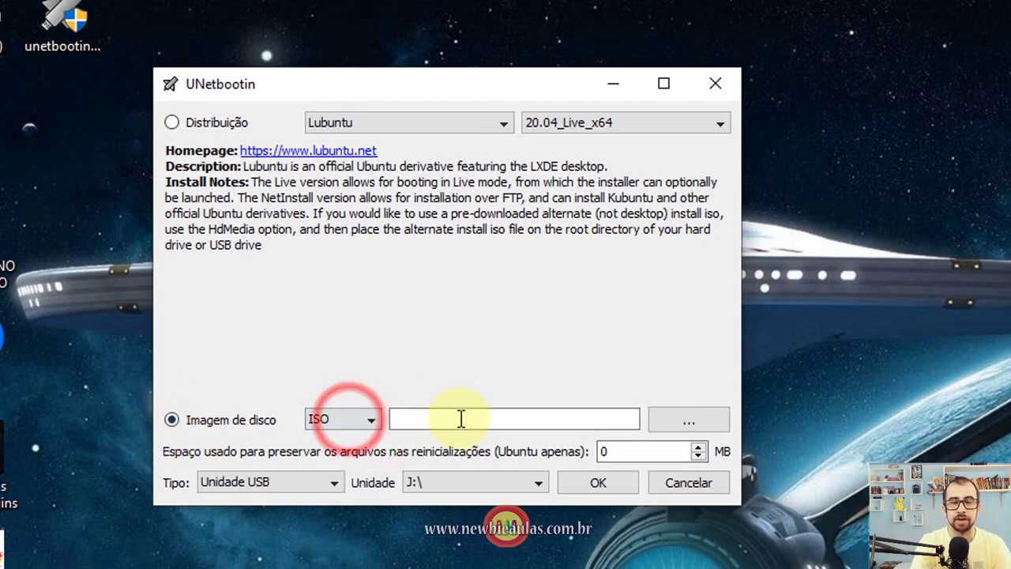
Step: Load lubuntu-20.04-desktop-amd64.iso from the Área de Trabalho folder as the disk image and start creating the bootable USB drive
left_click(713, 425)
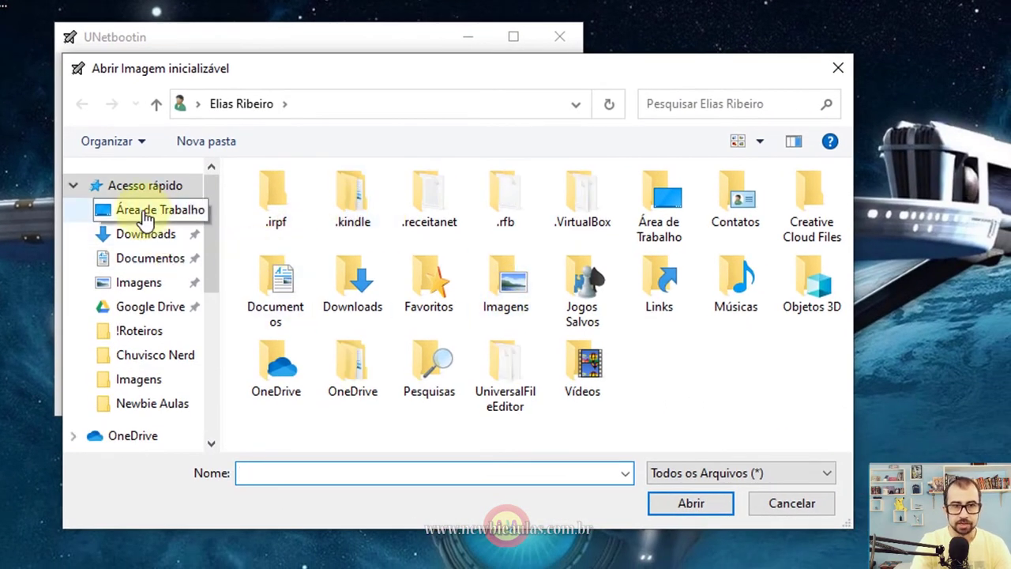
left_click(138, 210)
scroll(654, 314, "down", 2)
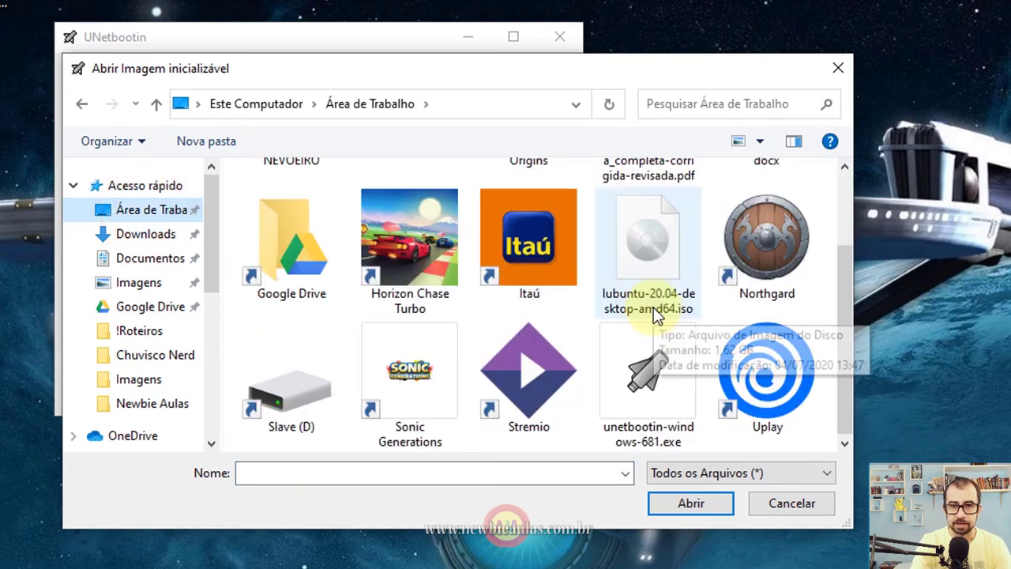
left_click(652, 248)
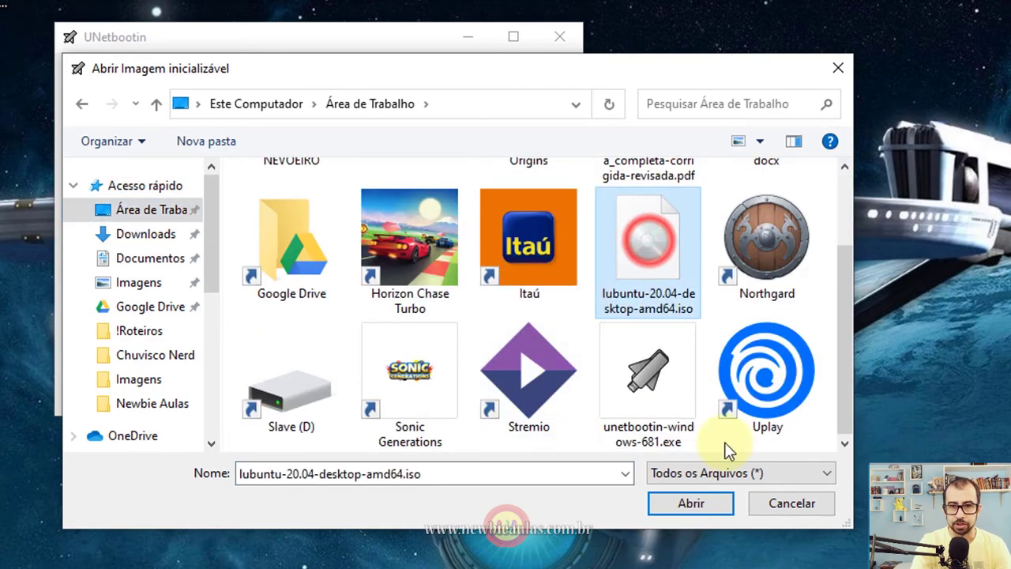
left_click(686, 509)
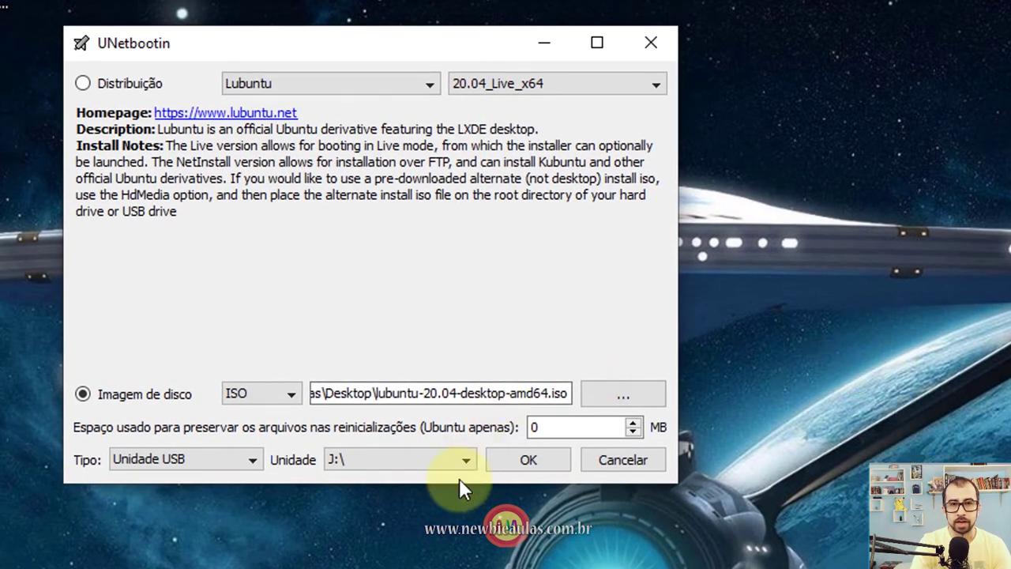
left_click(527, 462)
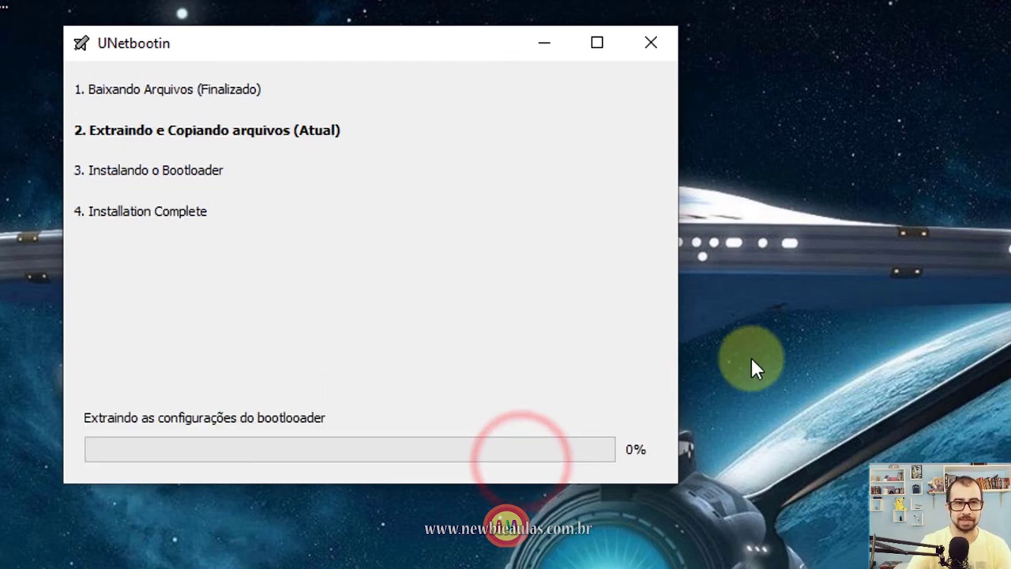